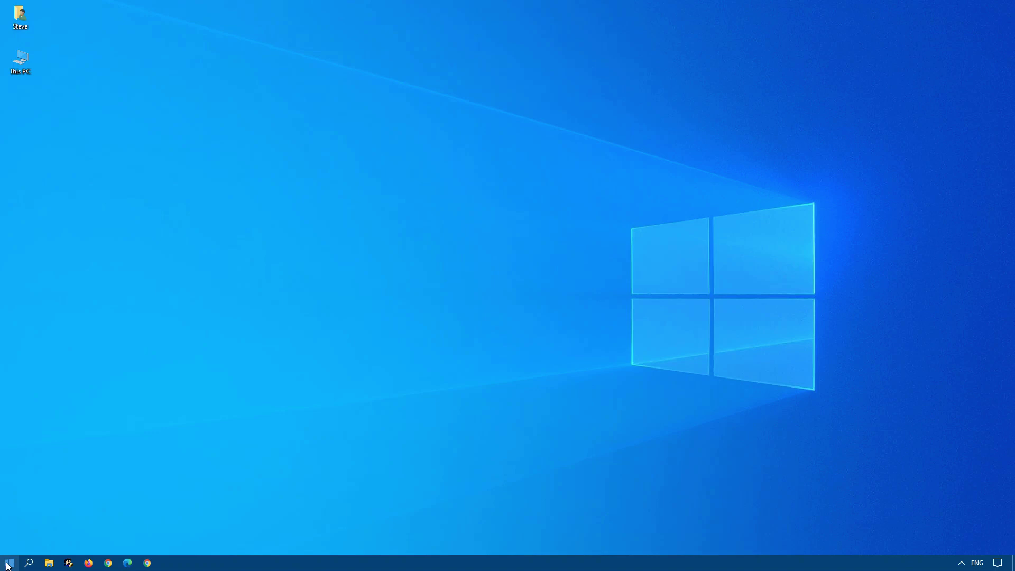
# Search Start for 'resto' and open the 'Create a restore point' Control Panel result.
pyautogui.click(8, 563)
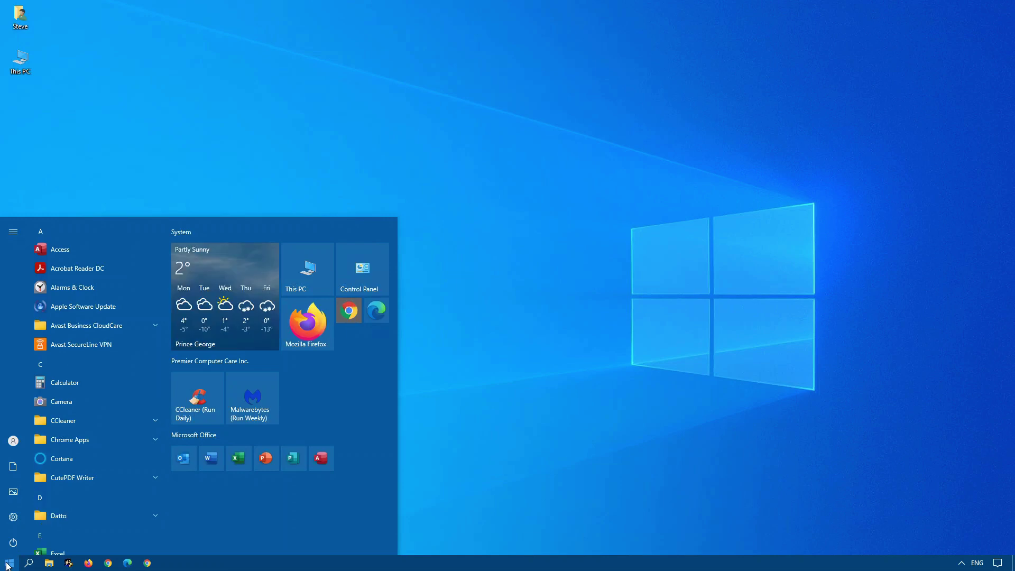
pyautogui.write('resto')
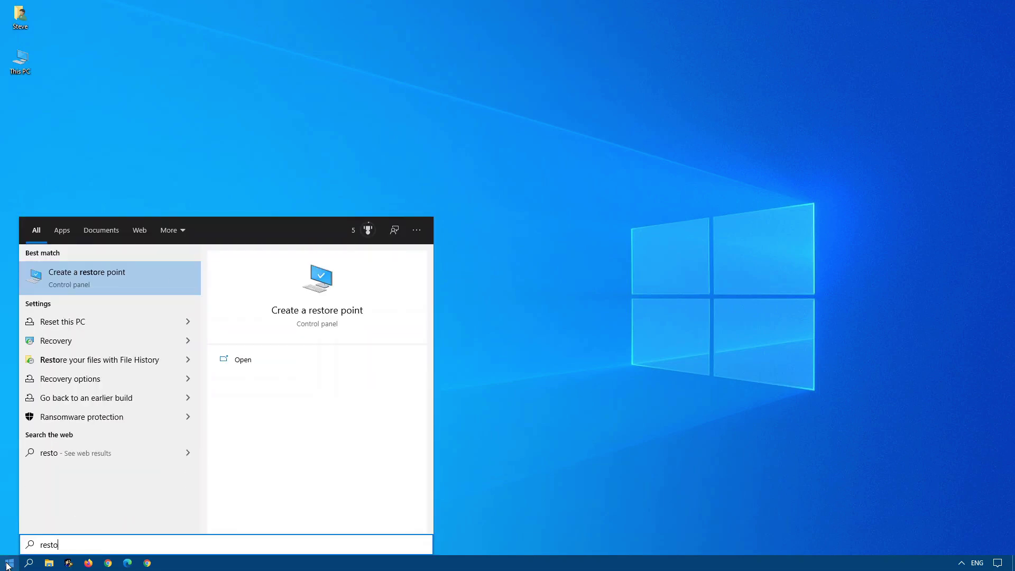
pyautogui.click(115, 276)
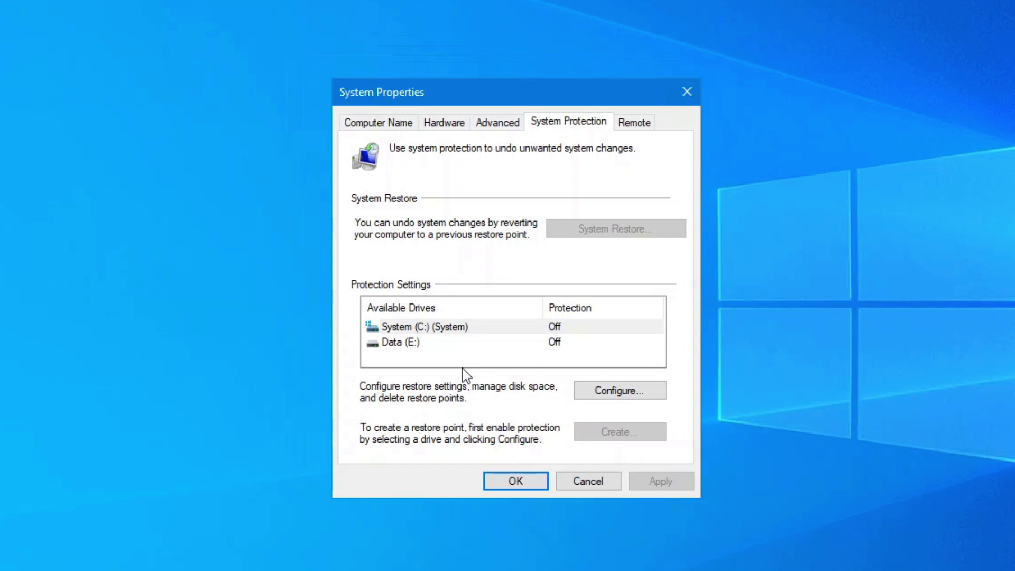
# Turn on system protection for System (C:) with Max Usage around 3%, and apply.
pyautogui.click(619, 390)
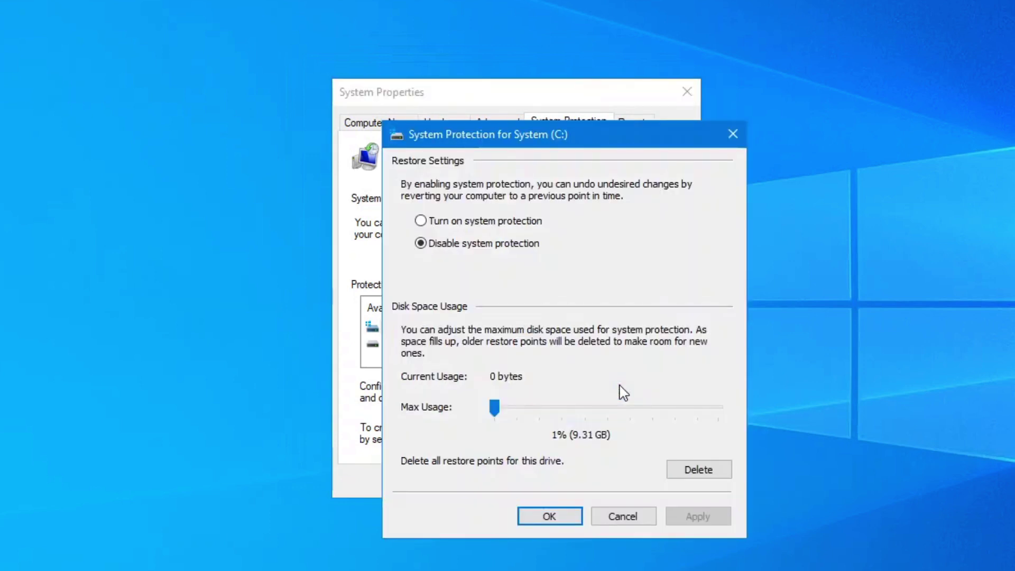
pyautogui.click(472, 228)
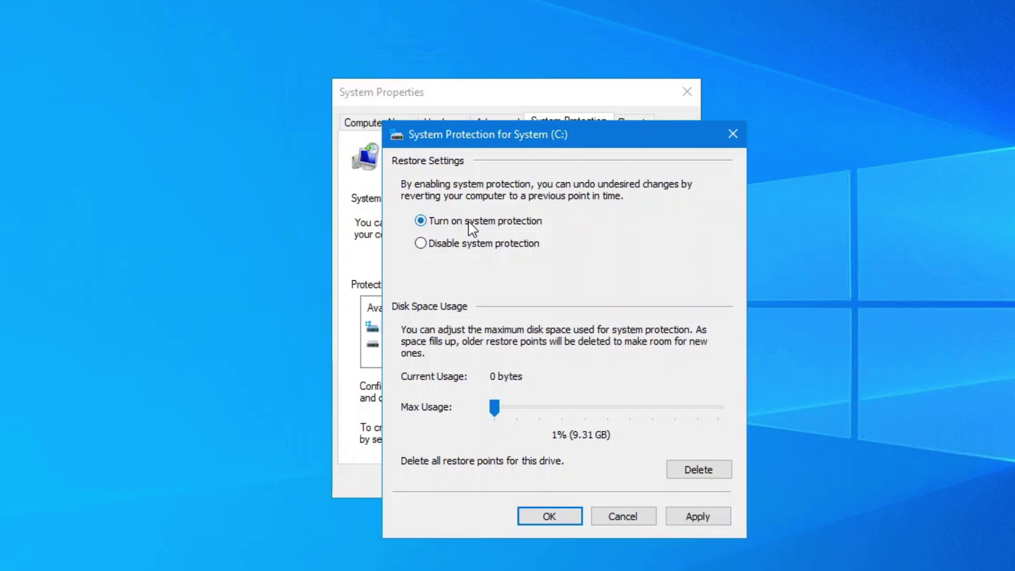
pyautogui.moveTo(498, 411); pyautogui.dragTo(502, 416)
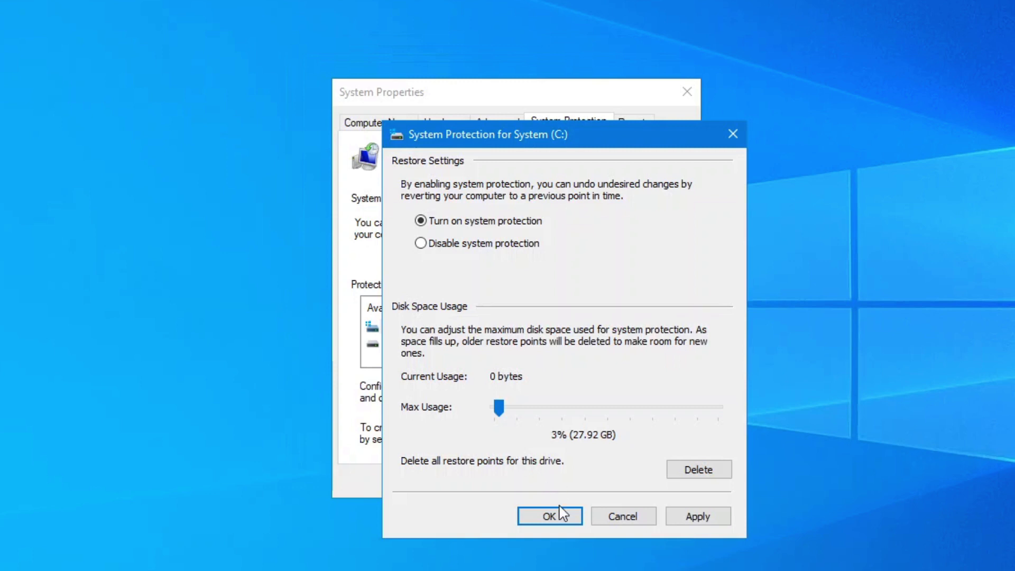
pyautogui.click(719, 517)
pyautogui.click(594, 520)
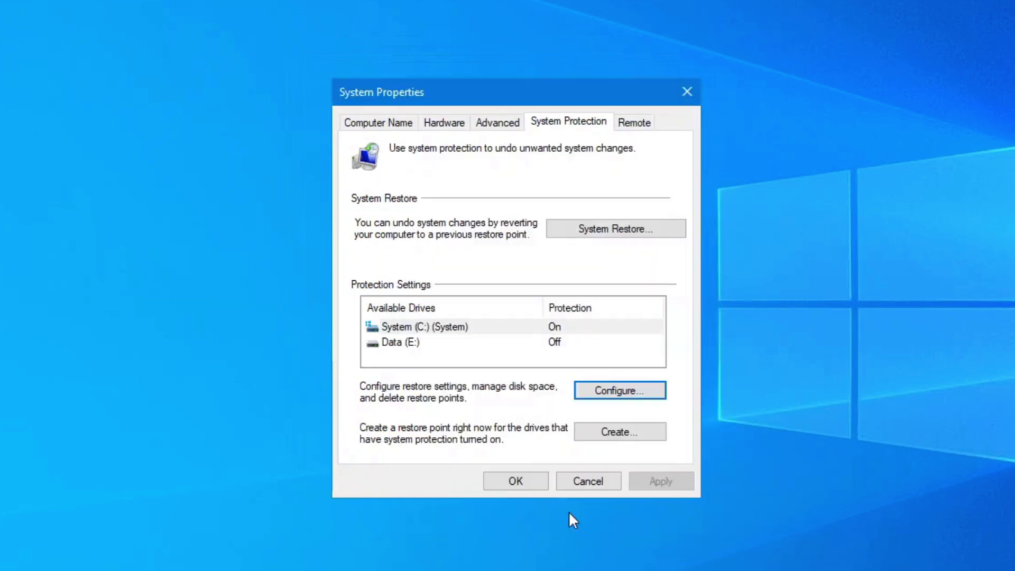
# Create a restore point described with the user's name and 'Restore Point - March 02, 2021'.
pyautogui.click(597, 433)
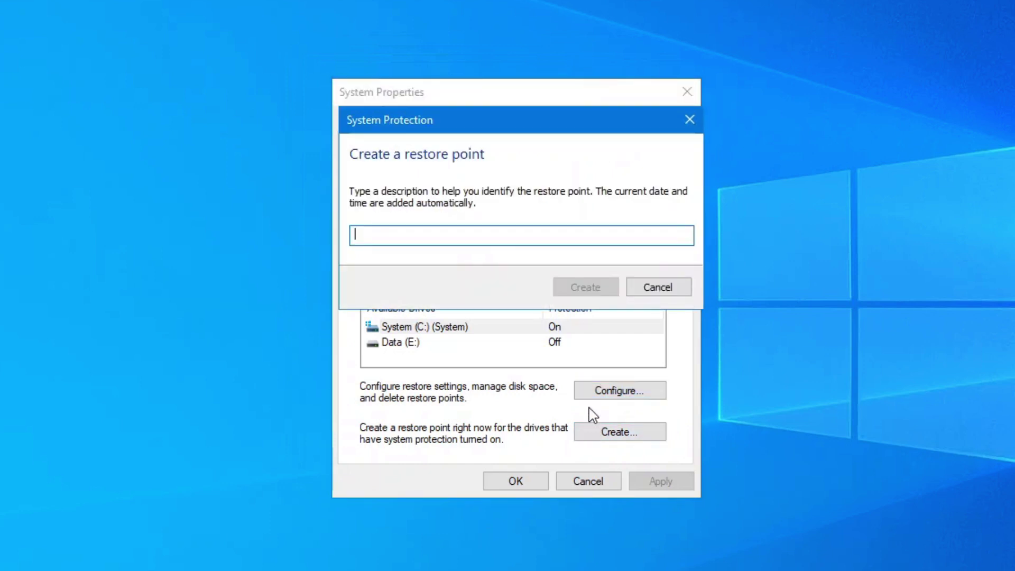
pyautogui.write('Steve:')
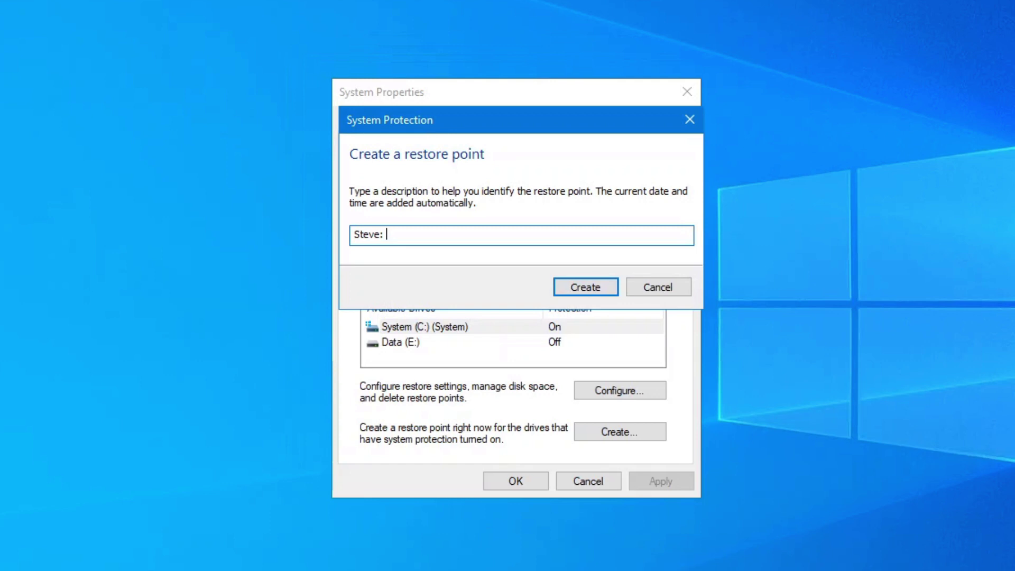
pyautogui.write('Restore Point - March')
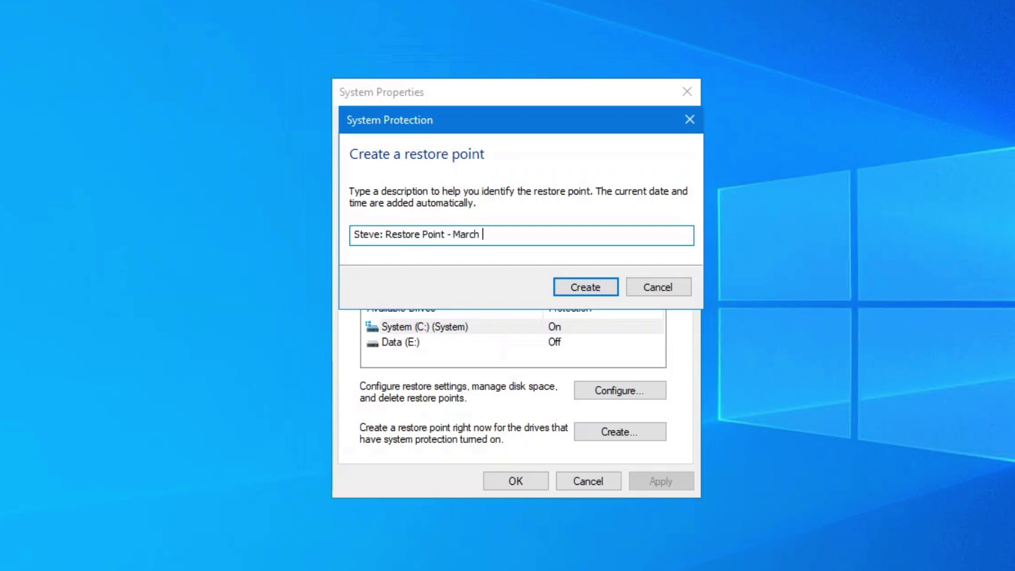
pyautogui.write(' 02, 2021')
pyautogui.press('Return')
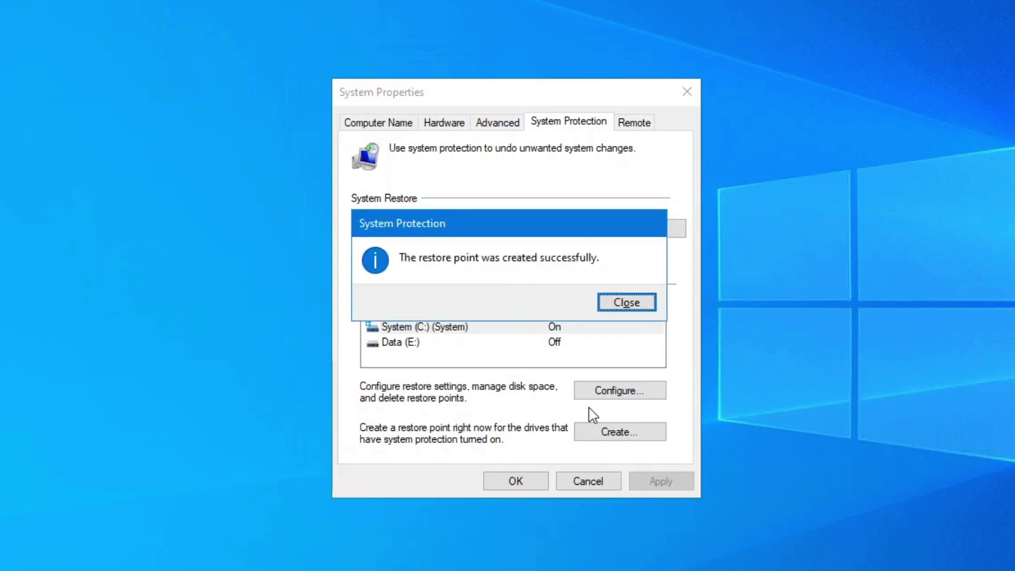
pyautogui.click(633, 305)
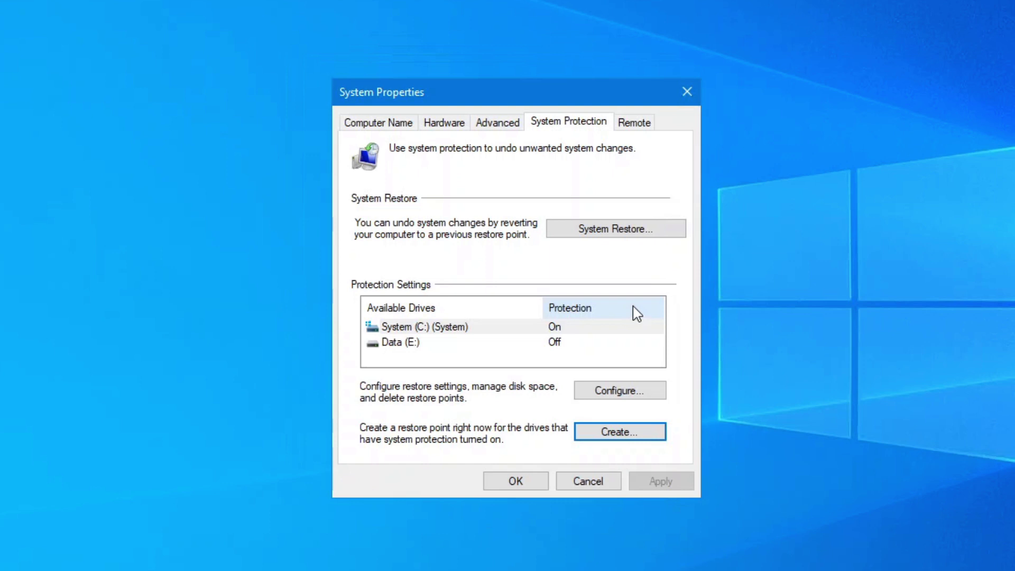
# Close System Properties, launch Task Scheduler via a 'task' search, and choose Action > Create Task.
pyautogui.click(515, 481)
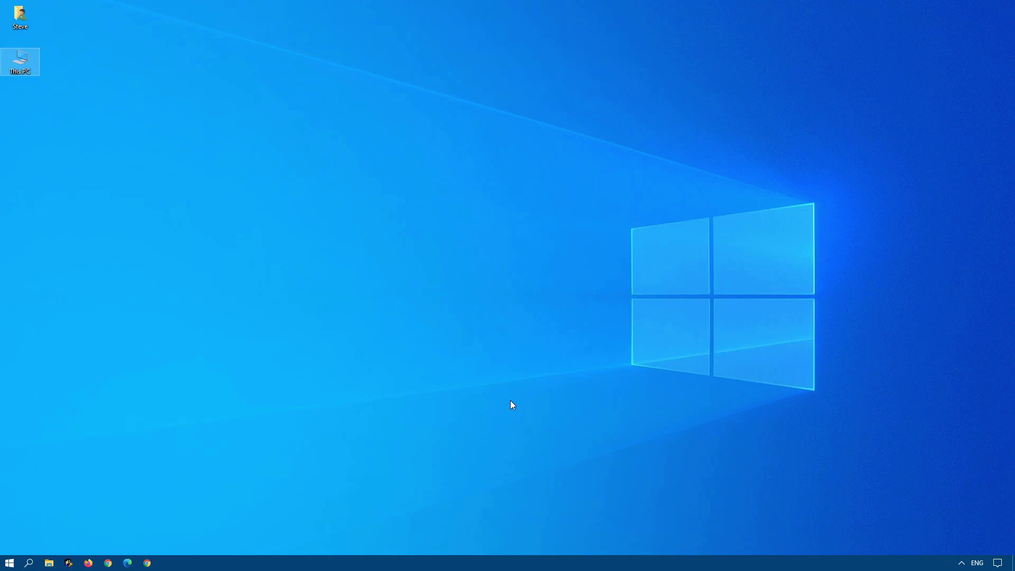
pyautogui.press('super')
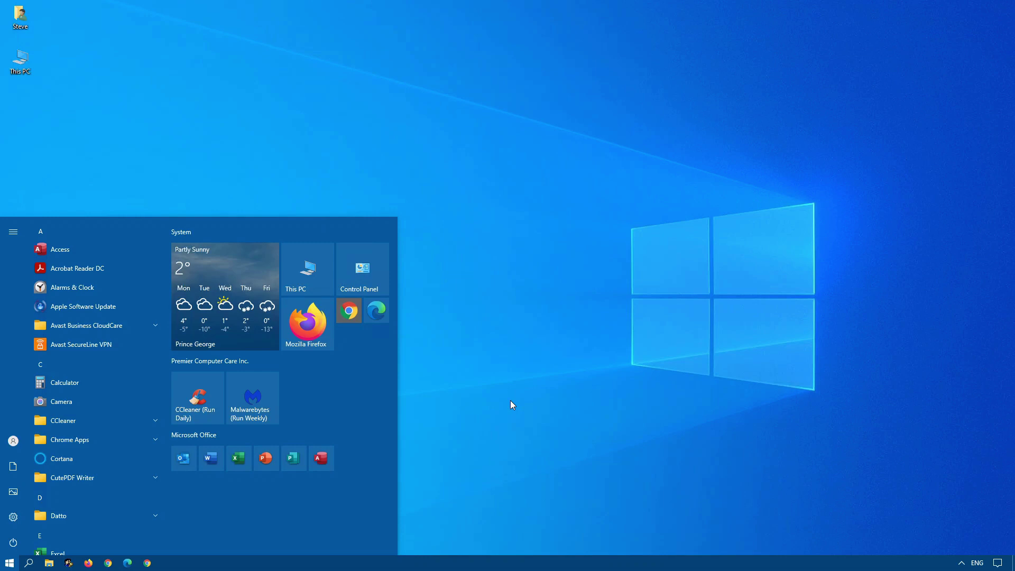
pyautogui.write('task')
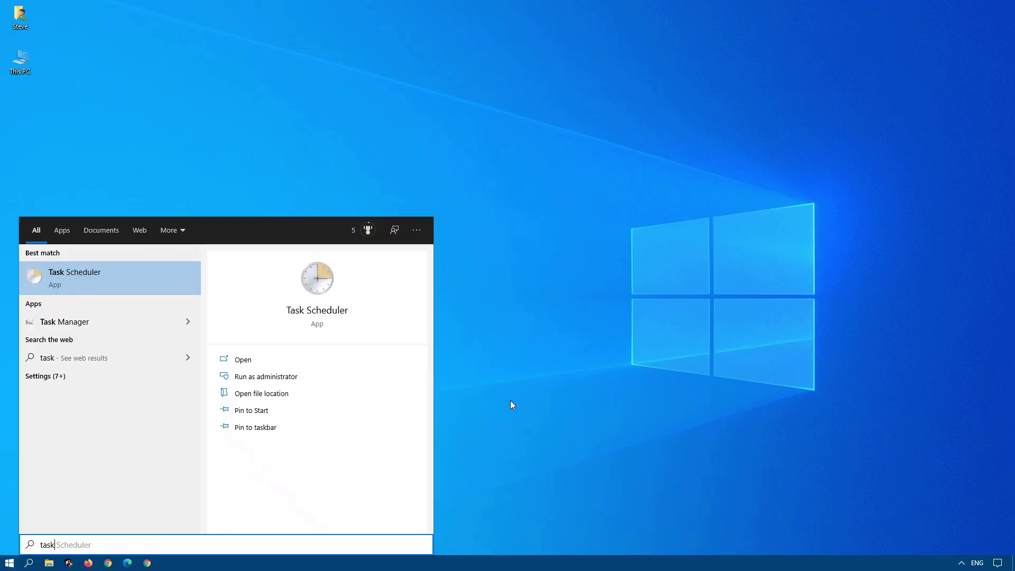
pyautogui.press('Return')
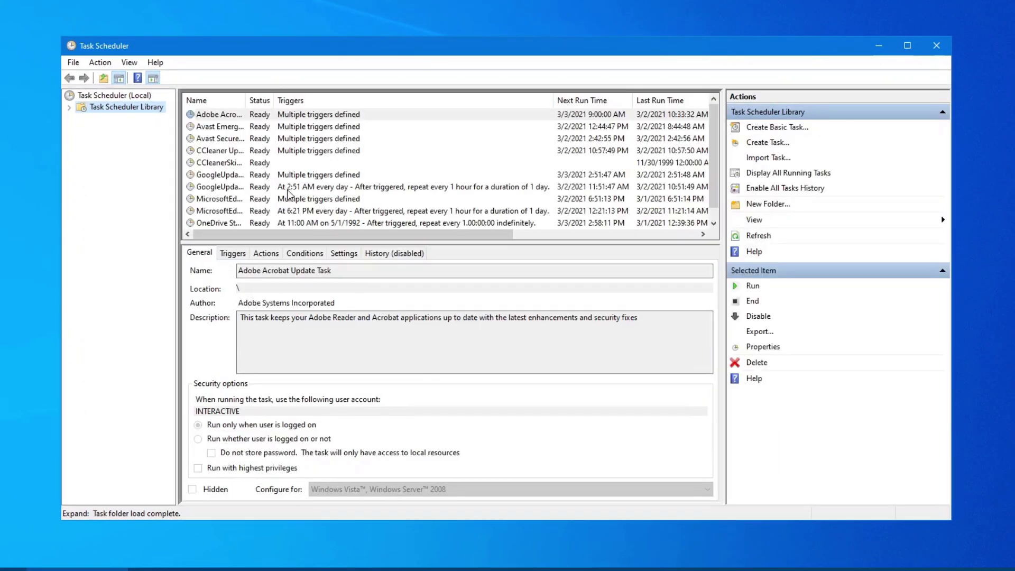
pyautogui.click(100, 62)
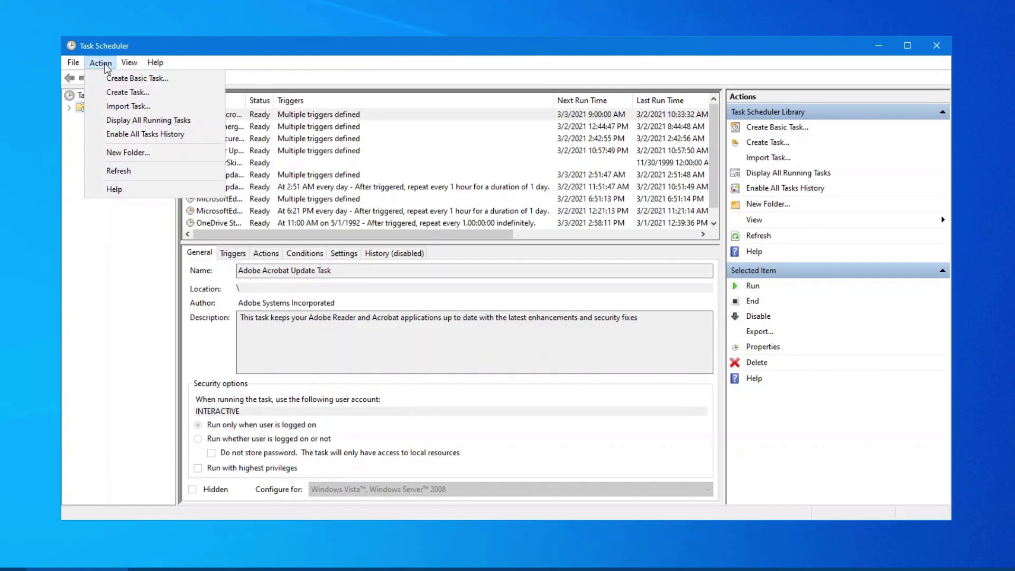
pyautogui.click(128, 93)
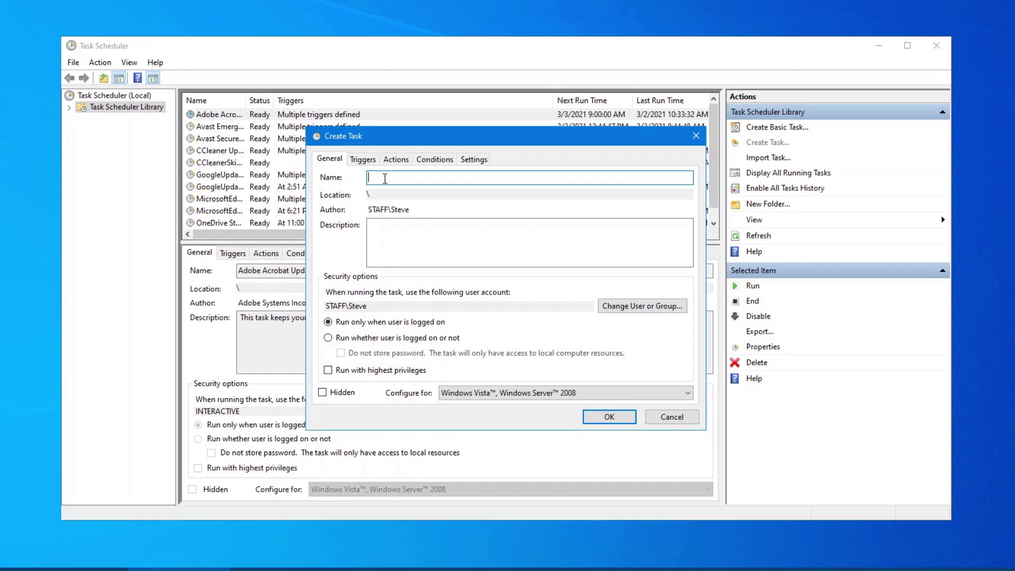
# Name the task with the user's name plus 'Scheduled Restore Point', running whether logged on or not.
pyautogui.write('Steve')
pyautogui.press('/')
pyautogui.press('Return')
pyautogui.press('/')
pyautogui.press('Return')
pyautogui.write('Scheduled Restore Point')
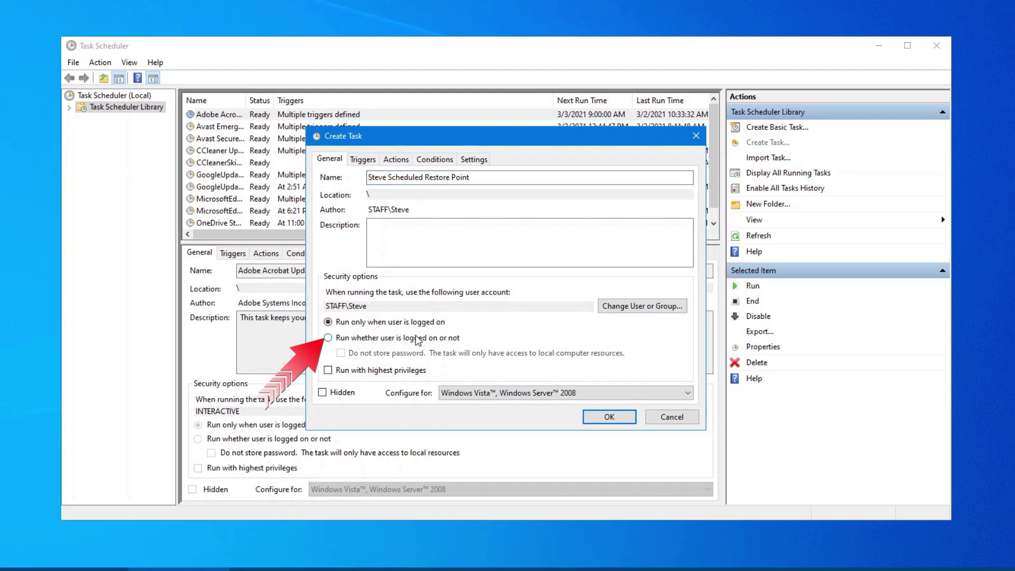
pyautogui.click(332, 341)
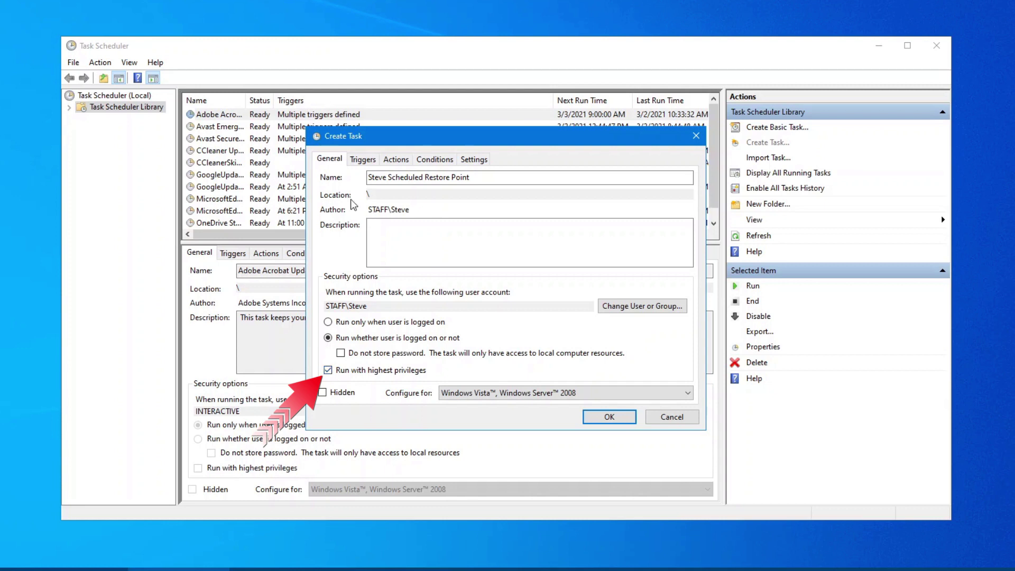
# Add a Weekly trigger on Sunday with a 2:00:00 AM start time.
pyautogui.click(363, 159)
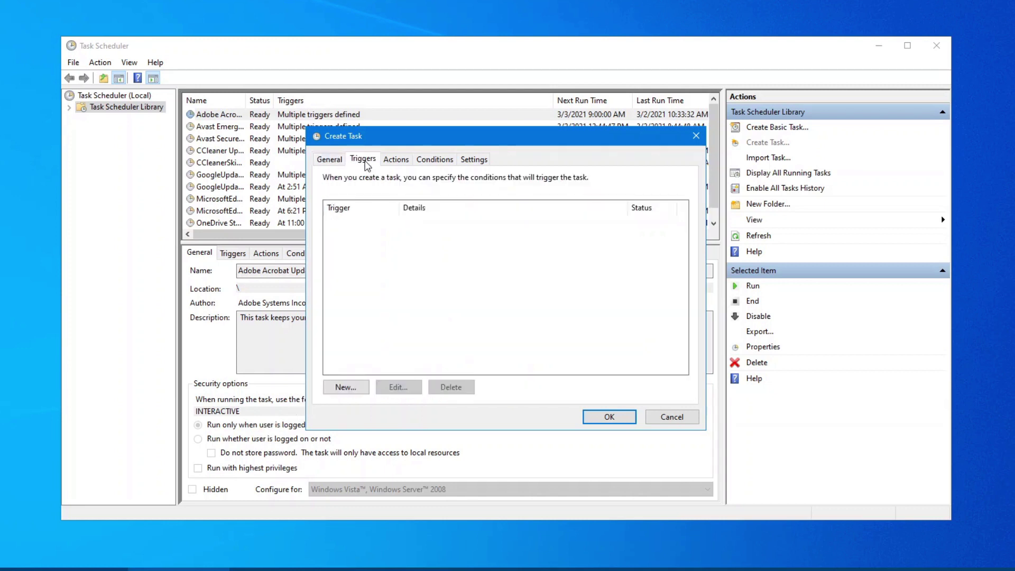
pyautogui.click(336, 392)
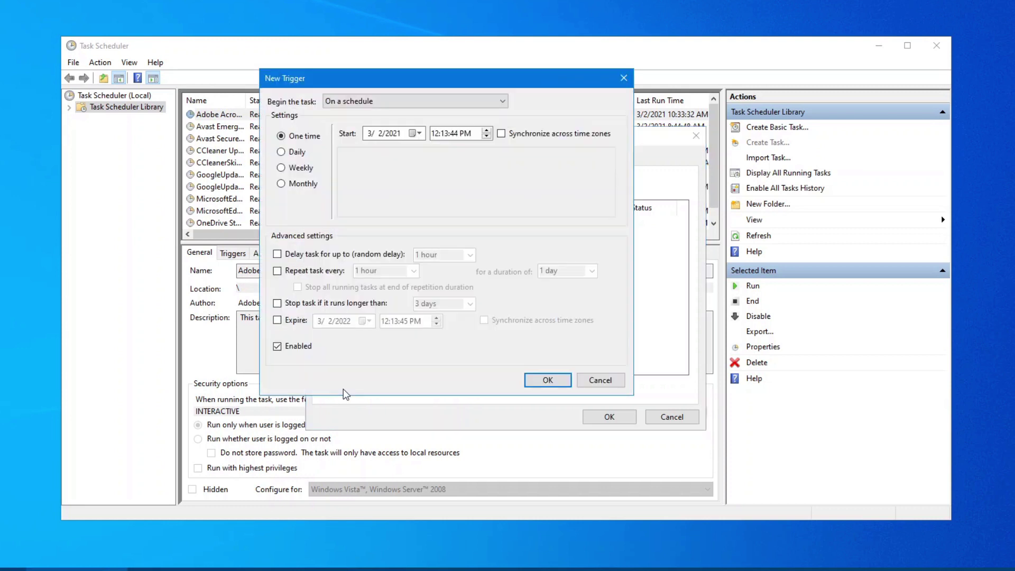
pyautogui.click(303, 171)
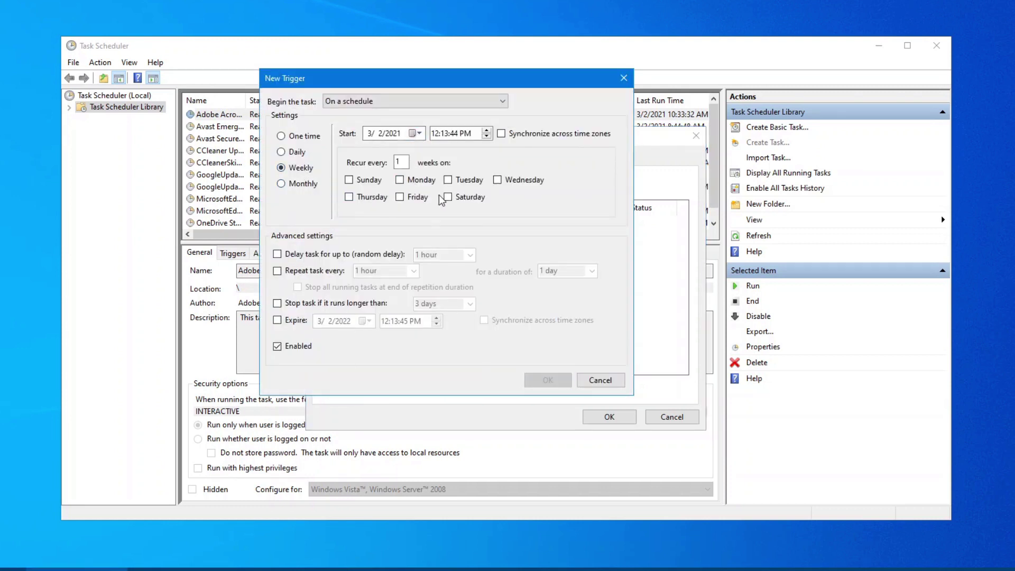
pyautogui.click(384, 185)
pyautogui.click(446, 138)
pyautogui.press('Tab')
pyautogui.click(446, 136)
pyautogui.write('0000')
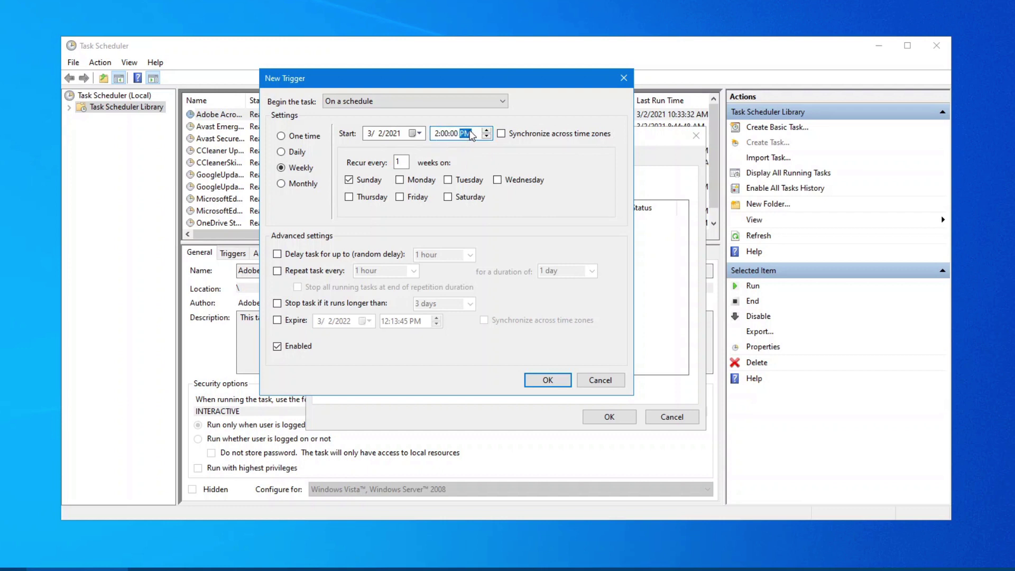
pyautogui.write('a')
pyautogui.click(548, 379)
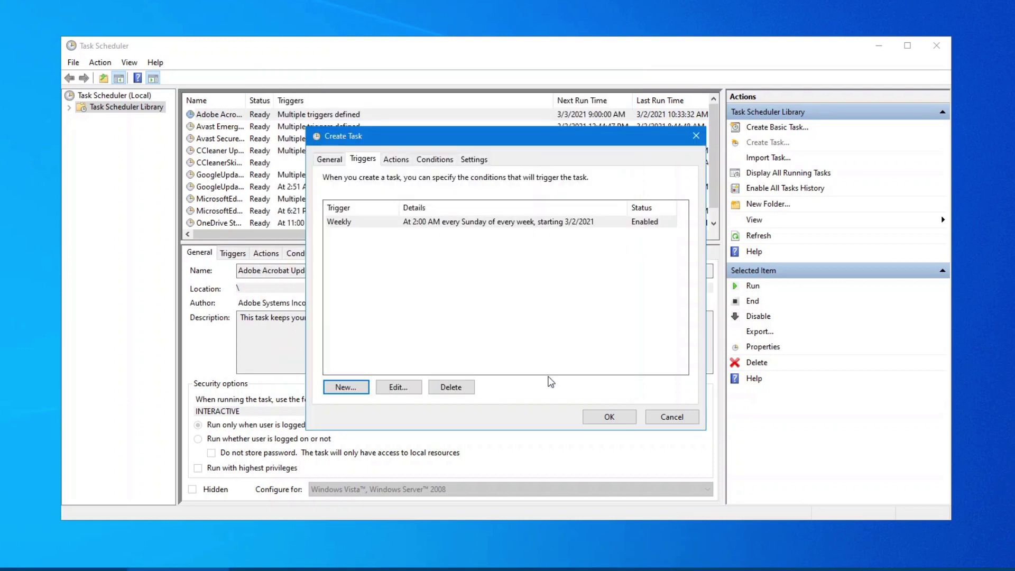
# Add a new 'Start a program' action with powershell.exe as the program/script.
pyautogui.click(401, 161)
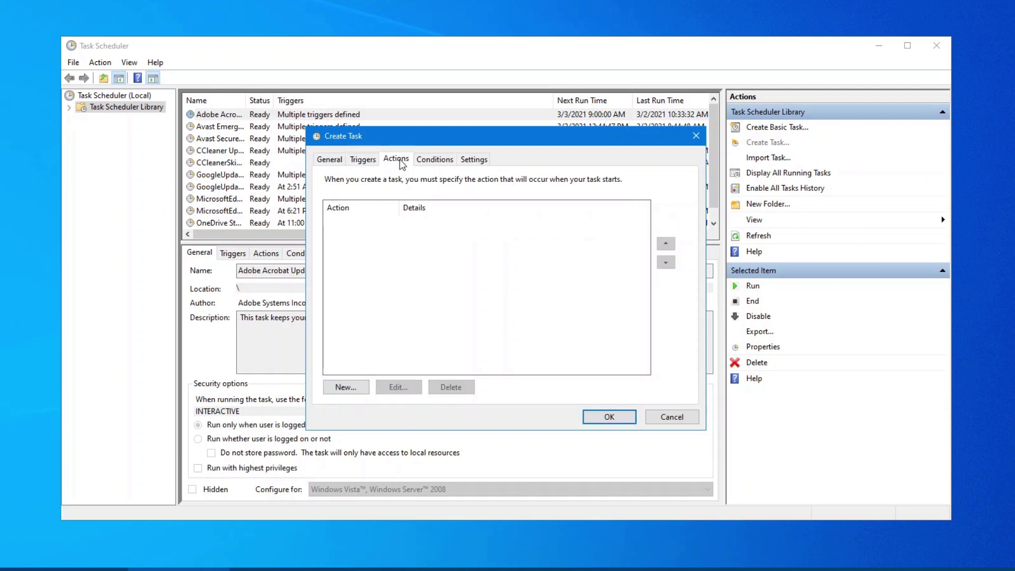
pyautogui.click(353, 391)
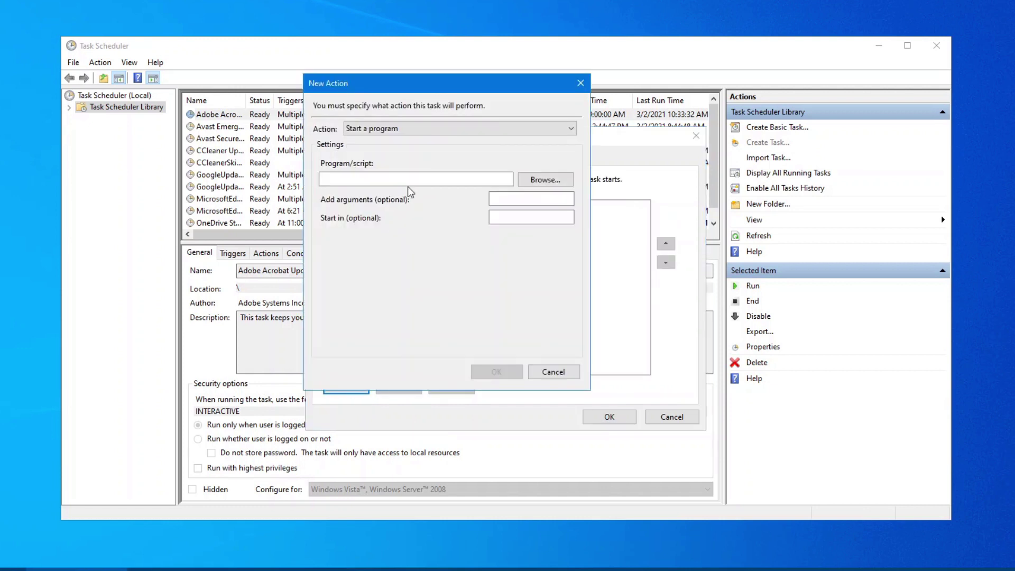
pyautogui.click(414, 181)
pyautogui.click(414, 181)
pyautogui.write('p')
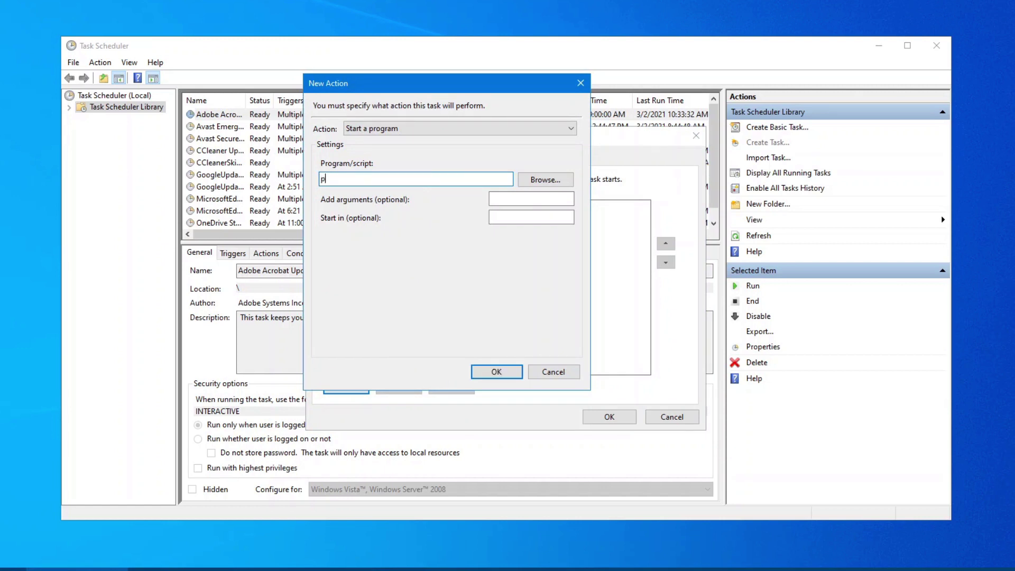
pyautogui.write('owershell.exe')
pyautogui.click(521, 199)
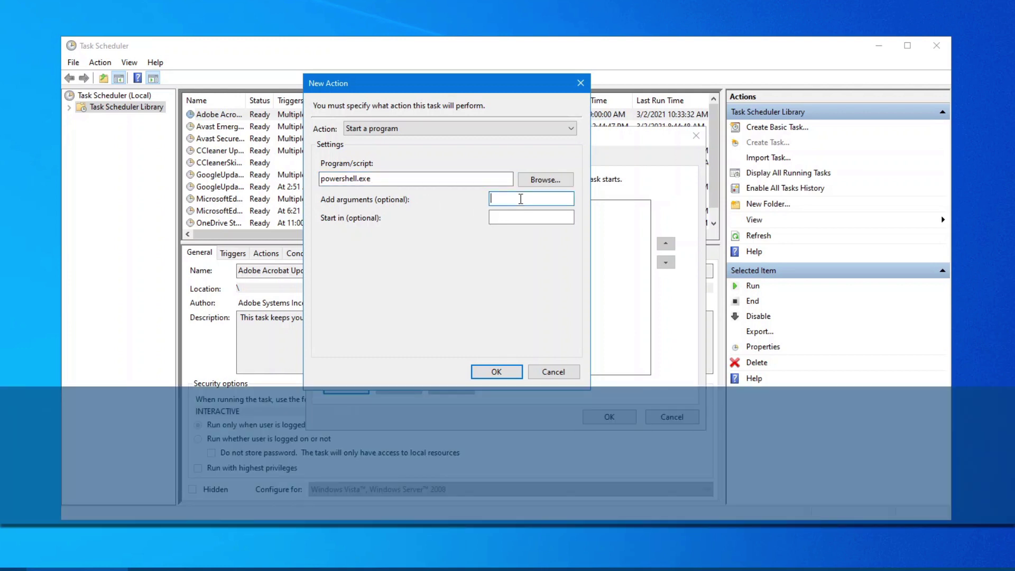
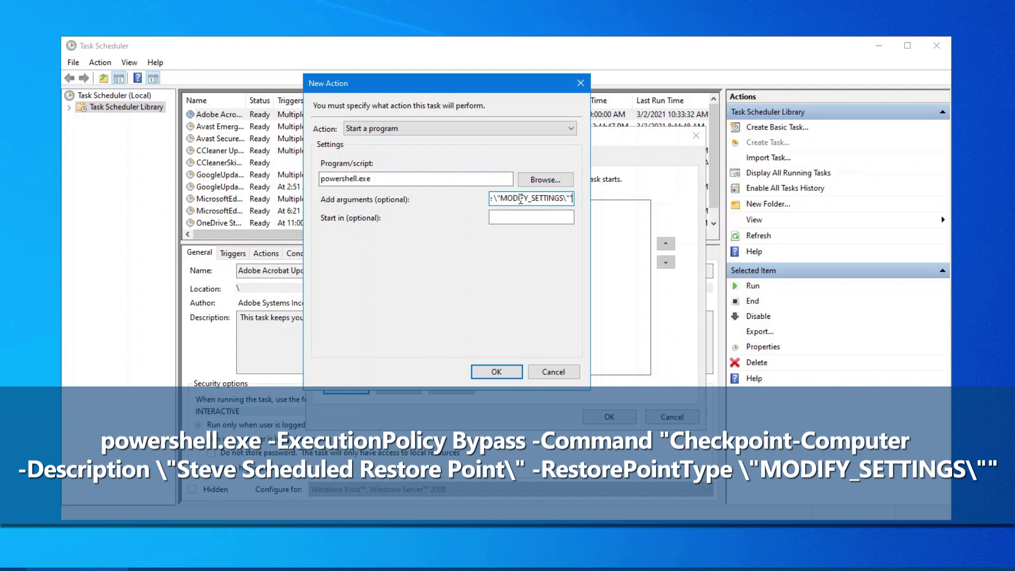
# Review the Checkpoint-Computer arguments and add the powershell.exe restore-point action to the task.
pyautogui.press('Home')
pyautogui.press('Right')
pyautogui.press('Right')
pyautogui.press('Right')
pyautogui.press('Right')
pyautogui.press('Right')
pyautogui.press('Right')
pyautogui.press('Right')
pyautogui.press('Right')
pyautogui.press('Right')
pyautogui.press('Right')
pyautogui.press('Right')
pyautogui.press('Right')
pyautogui.press('Right')
pyautogui.press('Right')
pyautogui.press('Right')
pyautogui.press('Right')
pyautogui.press('Right')
pyautogui.press('Right')
pyautogui.press('Right')
pyautogui.press('Right')
pyautogui.press('Right')
pyautogui.press('Right')
pyautogui.press('Right')
pyautogui.press('Right')
pyautogui.press('Right')
pyautogui.press('Right')
pyautogui.press('Right')
pyautogui.press('Right')
pyautogui.press('Right')
pyautogui.press('Right')
pyautogui.press('Right')
pyautogui.click(497, 373)
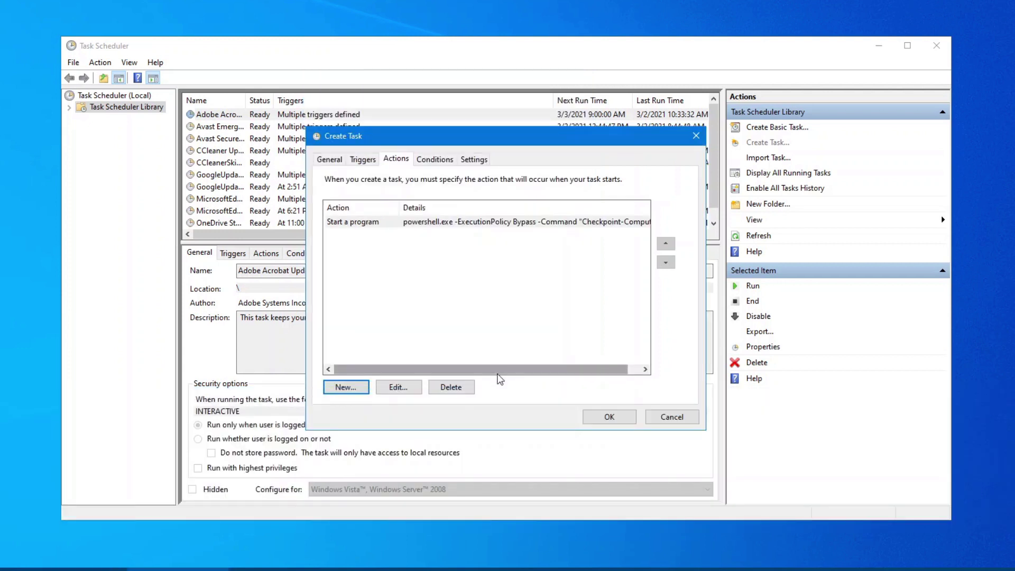
# Leave the Conditions and Settings at their defaults and confirm the new task.
pyautogui.click(447, 161)
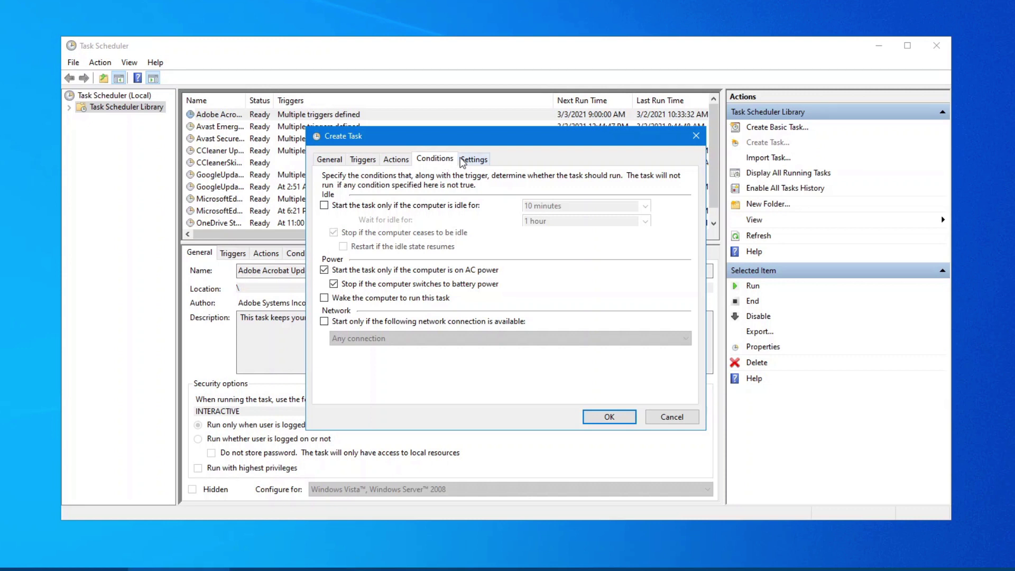
pyautogui.click(470, 160)
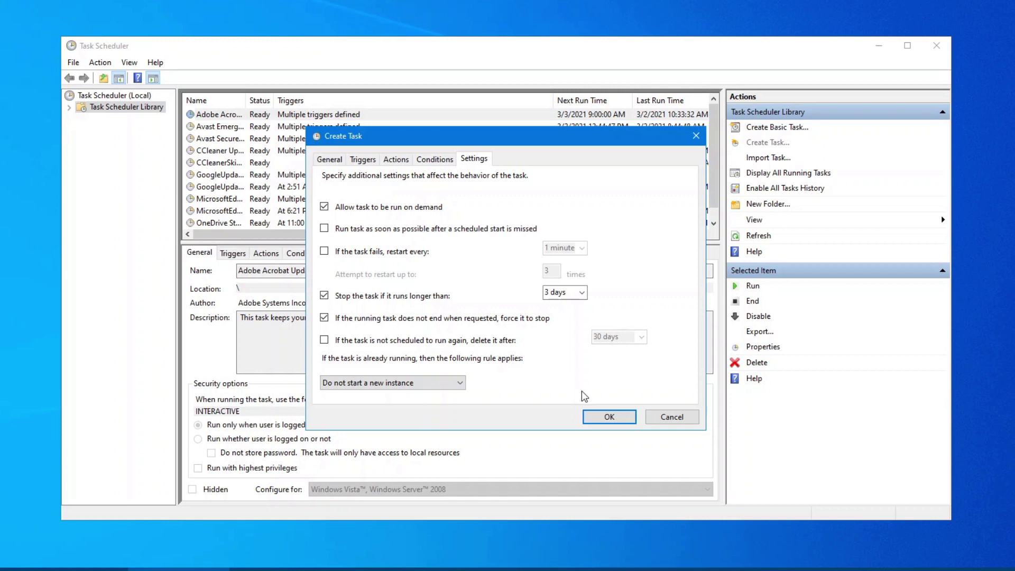
pyautogui.click(609, 417)
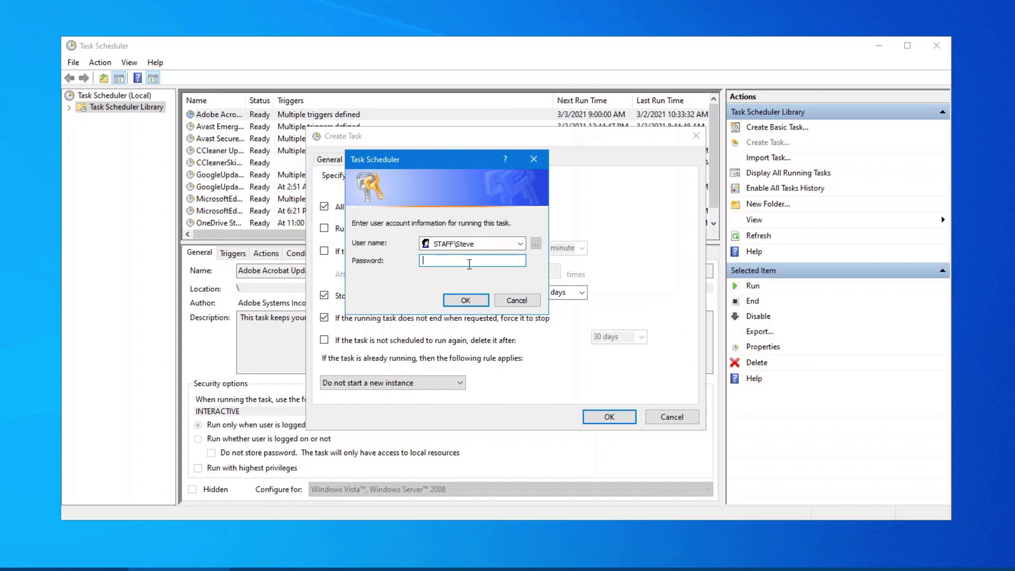
# Enter the account password to save the task, then run the restore-point task once.
pyautogui.write('*****')
pyautogui.click(466, 300)
pyautogui.scroll(-1, 439, 217)
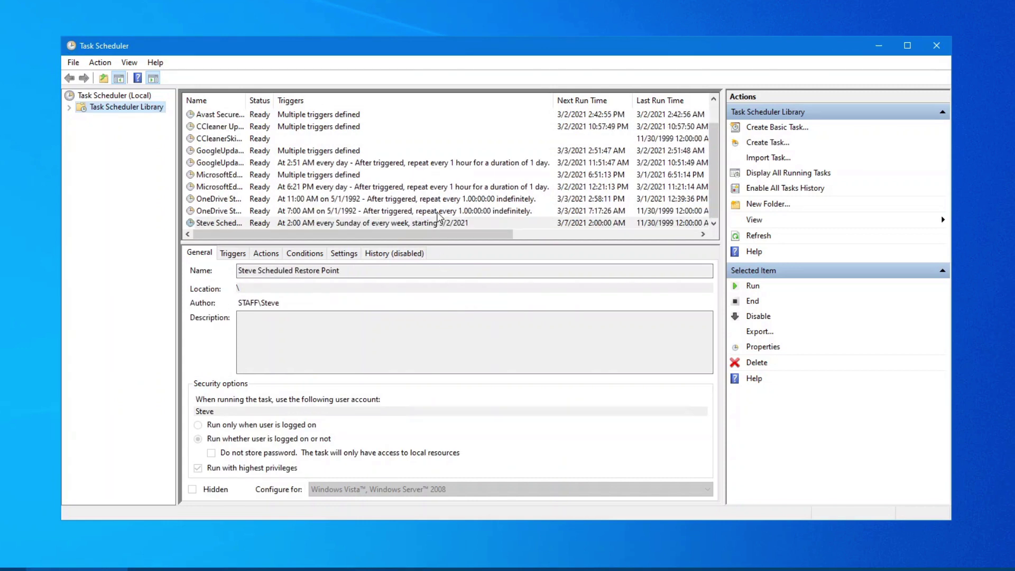
pyautogui.moveTo(246, 101); pyautogui.dragTo(319, 101)
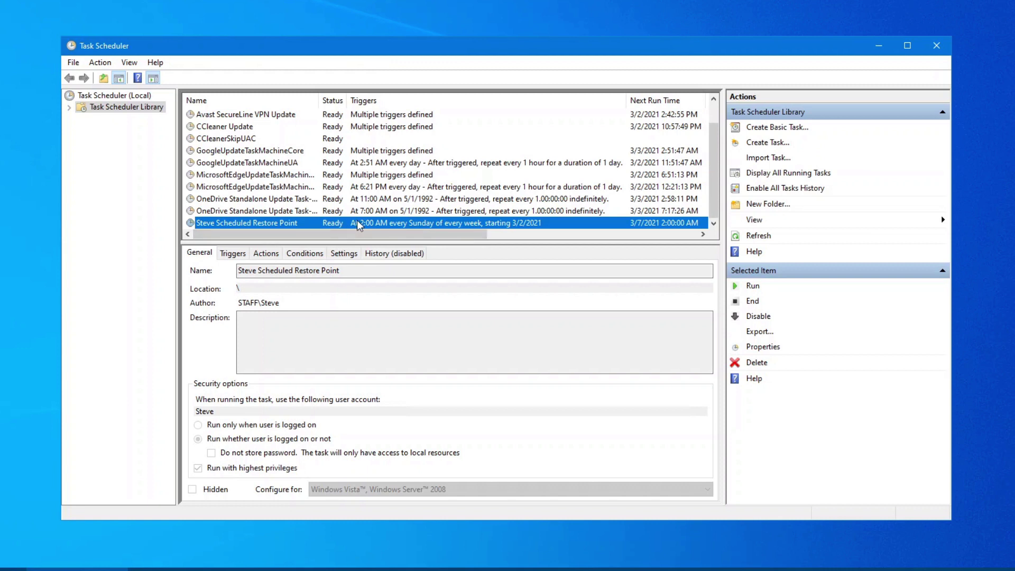
pyautogui.rightClick(359, 225)
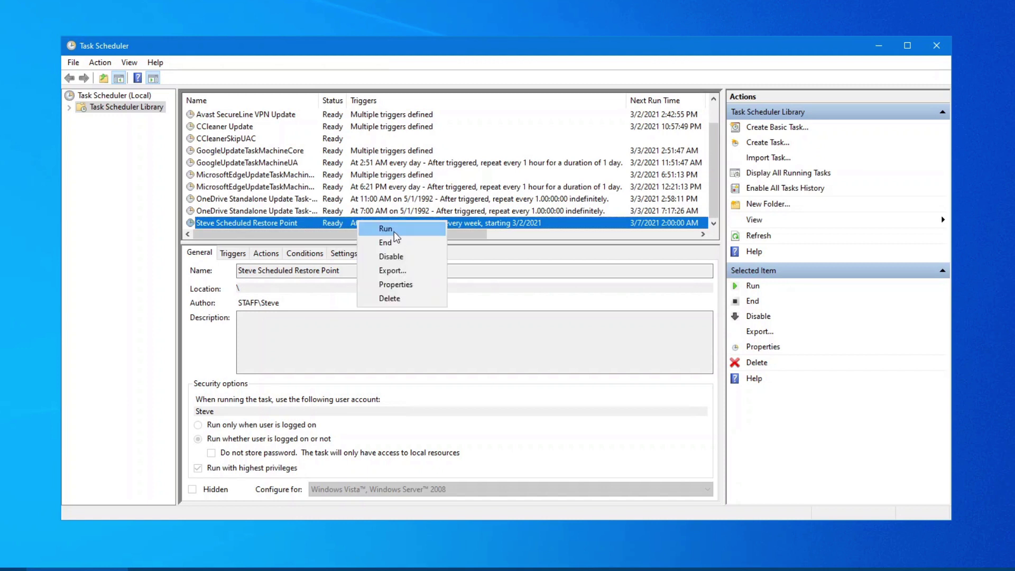
pyautogui.click(389, 229)
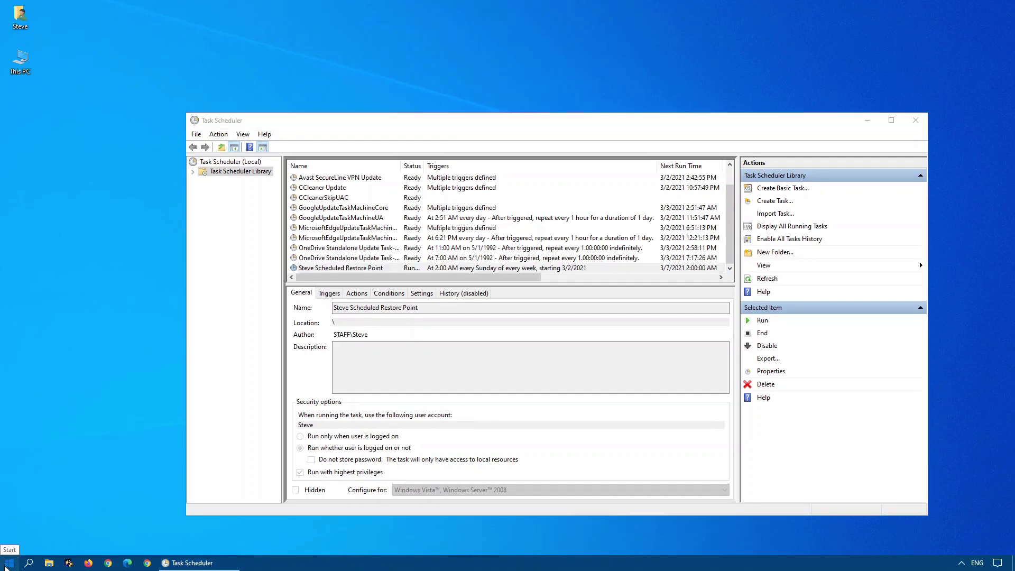
# Open the 'Create a restore point' settings from the Start menu search.
pyautogui.click(5, 566)
pyautogui.write('resto')
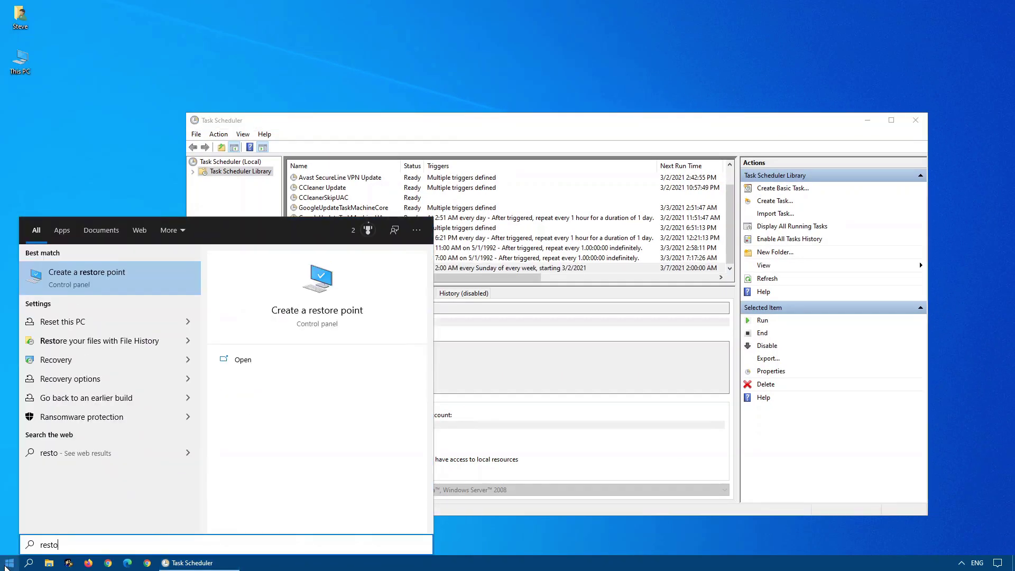
pyautogui.press('Return')
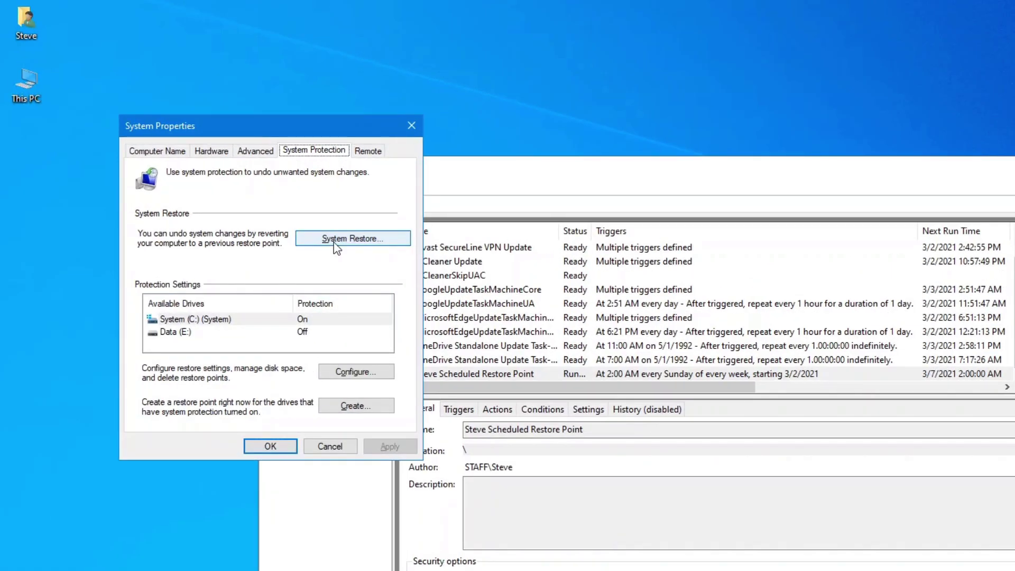
# Confirm the 3/2/2021 manual restore point in System Restore, then close it and System Properties.
pyautogui.click(335, 241)
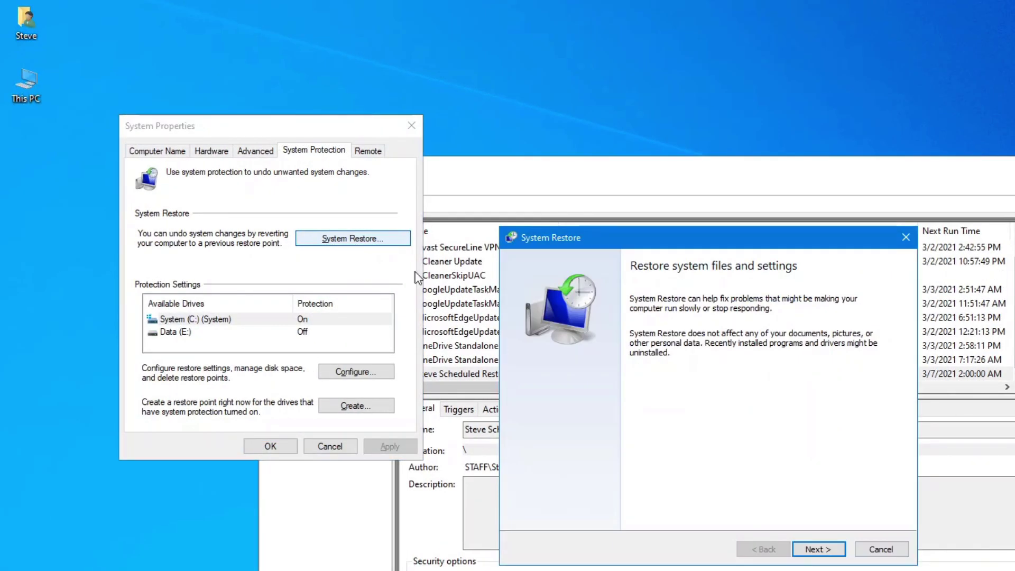
pyautogui.click(818, 549)
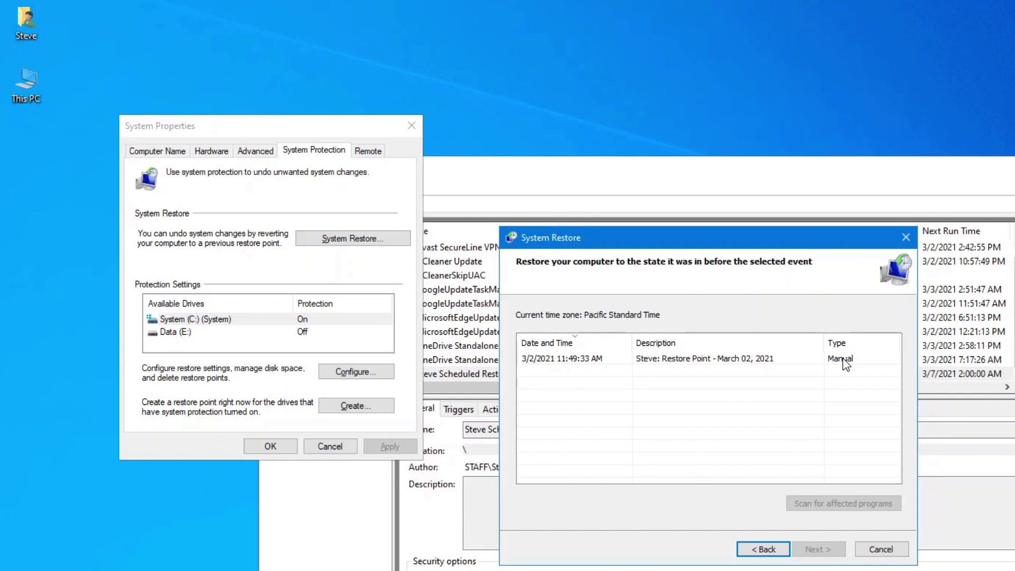
pyautogui.click(878, 547)
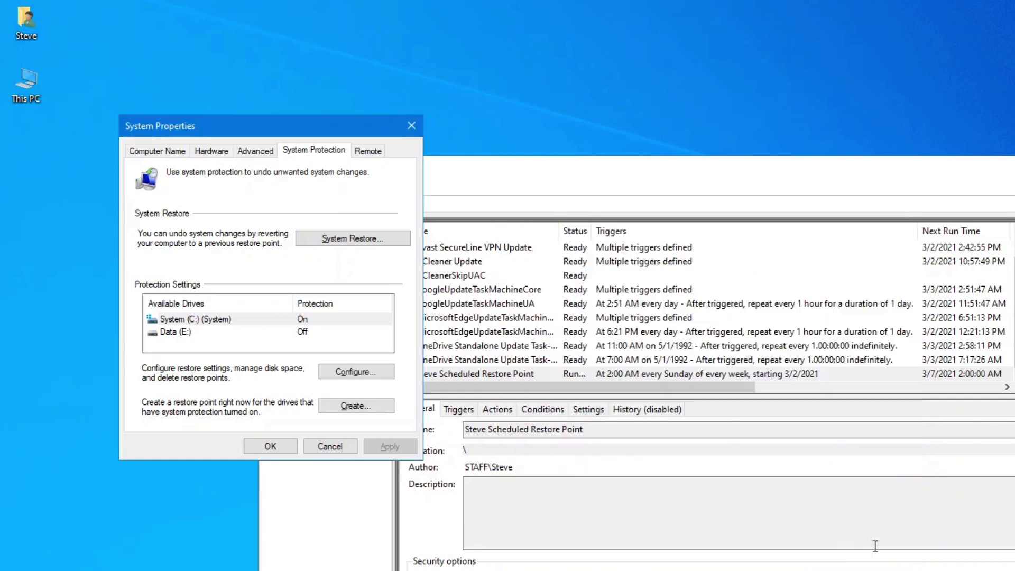
pyautogui.click(329, 447)
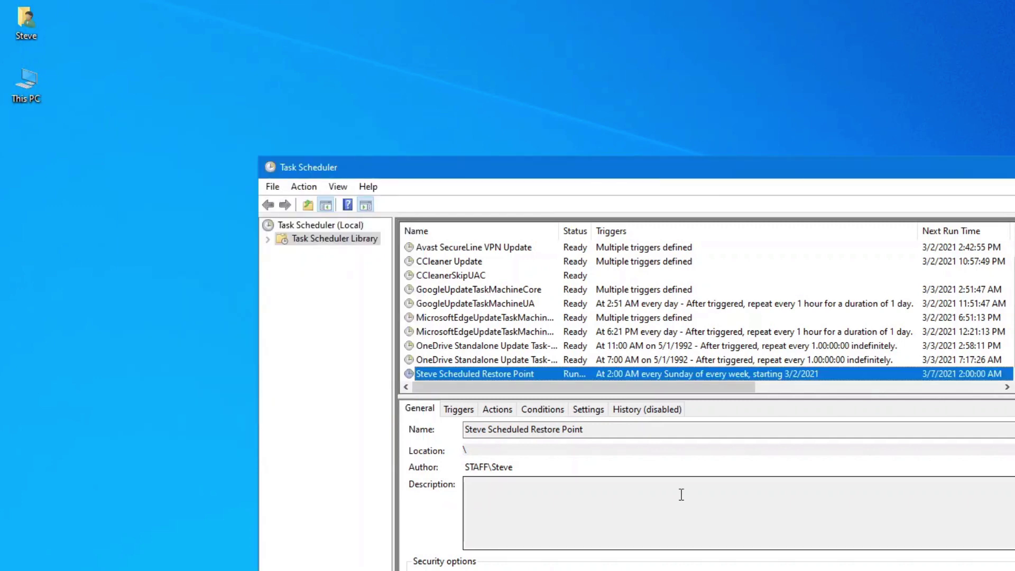